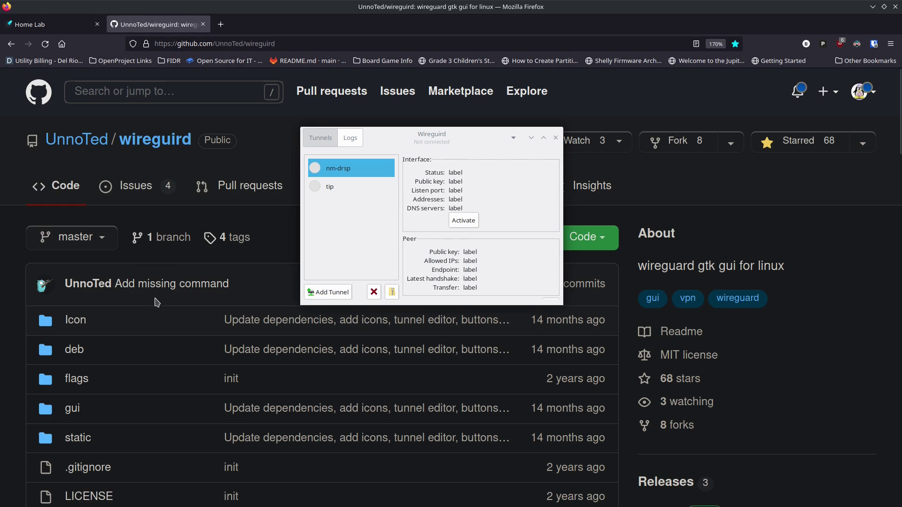
# Step: Scroll the wireguird repository page to the README Features list and nudge the Wireguird window slightly left
pyautogui.scroll(-5, 522, 355)
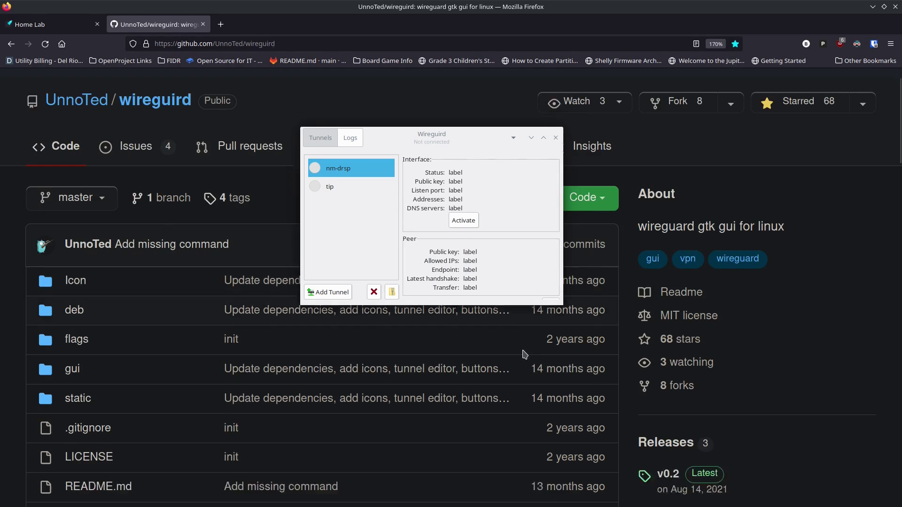
pyautogui.scroll(2, 529, 374)
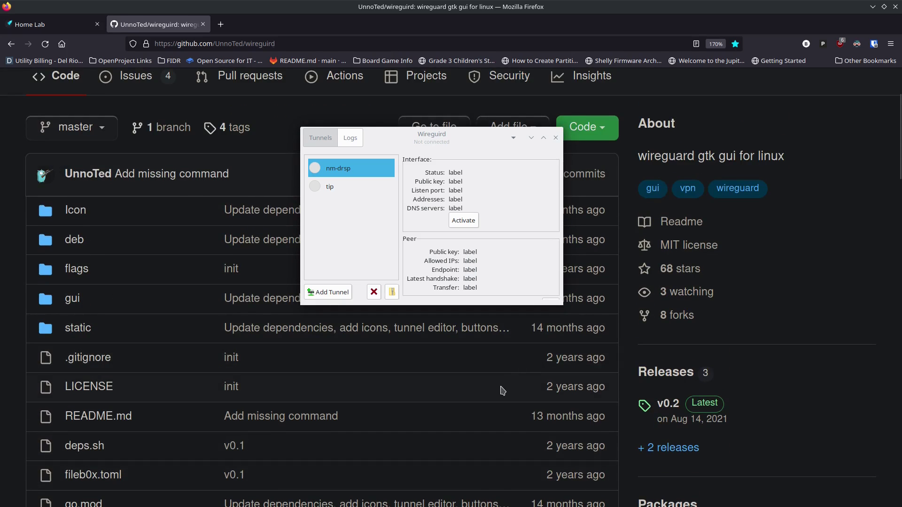
pyautogui.scroll(-3, 502, 392)
pyautogui.scroll(-3, 514, 392)
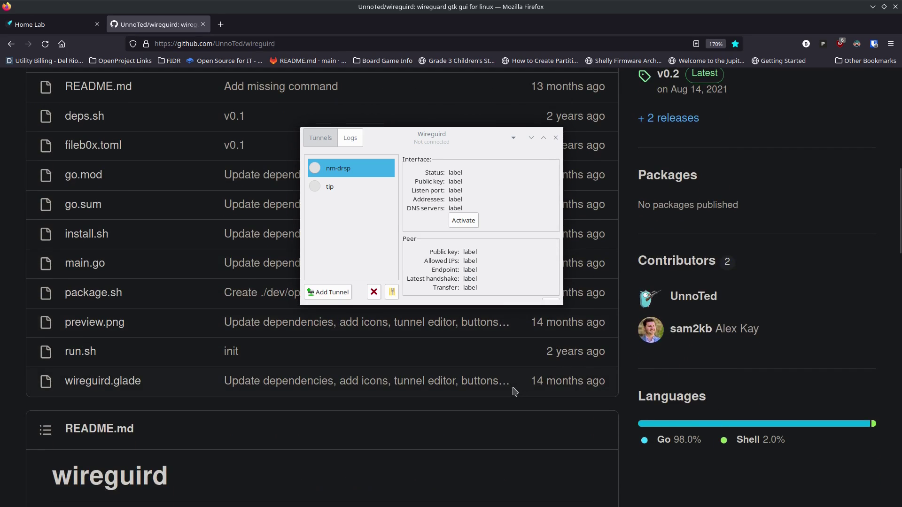
pyautogui.scroll(4, 514, 391)
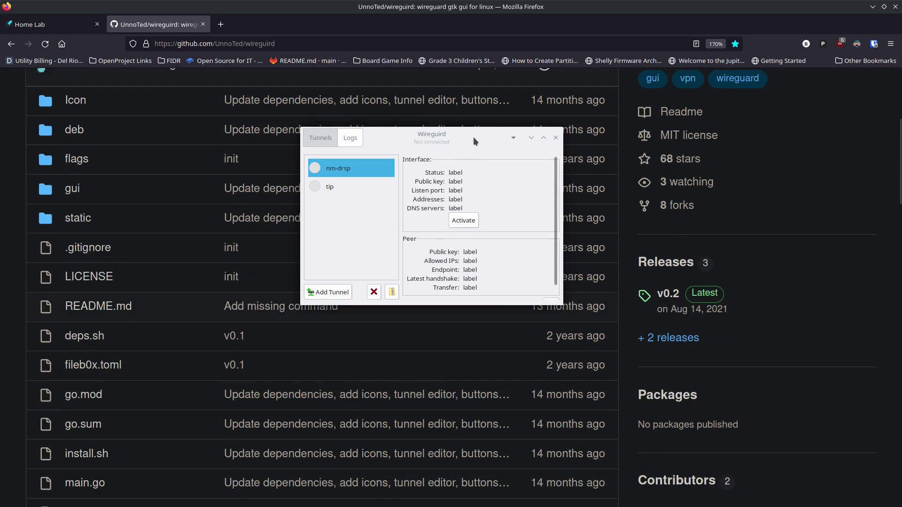
pyautogui.moveTo(469, 134)
pyautogui.mouseDown()
pyautogui.moveTo(442, 135)
pyautogui.moveTo(457, 133)
pyautogui.moveTo(445, 141)
pyautogui.moveTo(450, 126)
pyautogui.moveTo(459, 134)
pyautogui.mouseUp()
pyautogui.scroll(-4, 191, 378)
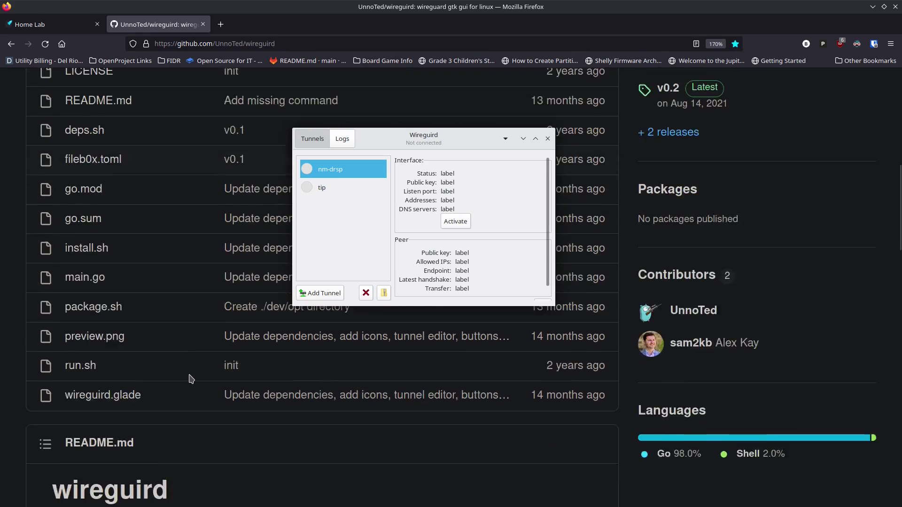
pyautogui.scroll(-7, 191, 379)
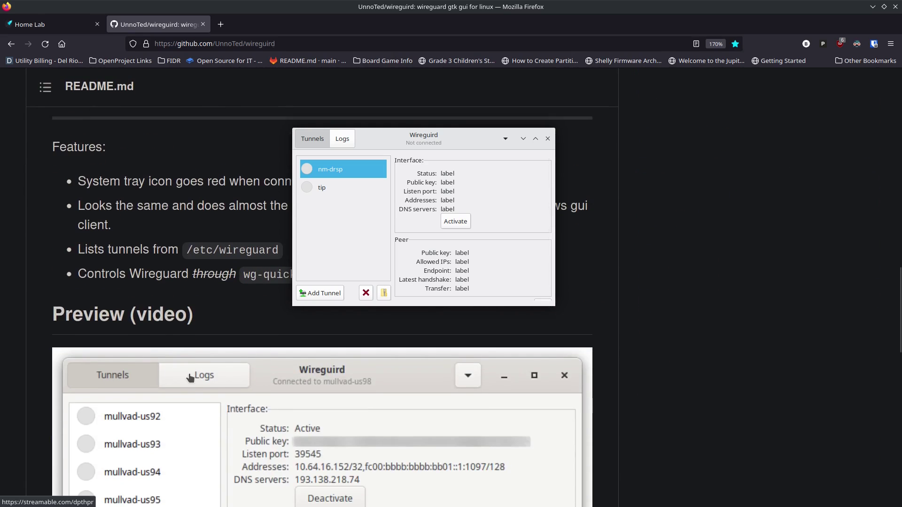
pyautogui.scroll(-2, 190, 378)
pyautogui.scroll(1, 190, 380)
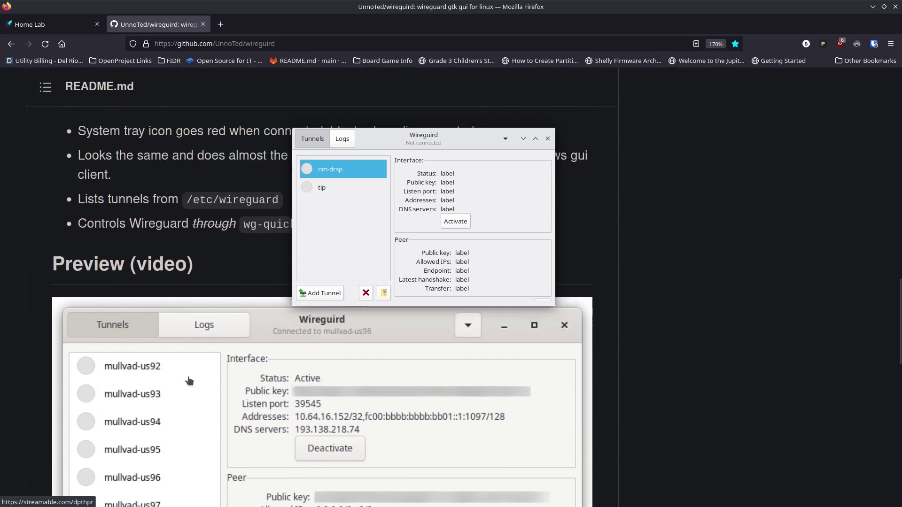
pyautogui.scroll(5, 190, 381)
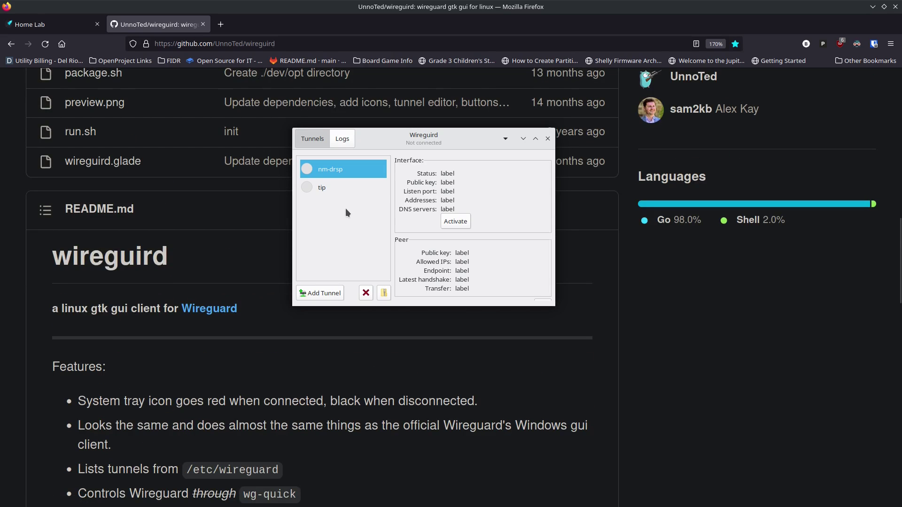
# Step: Activate the nm-drsp tunnel, then deactivate it again
pyautogui.click(349, 170)
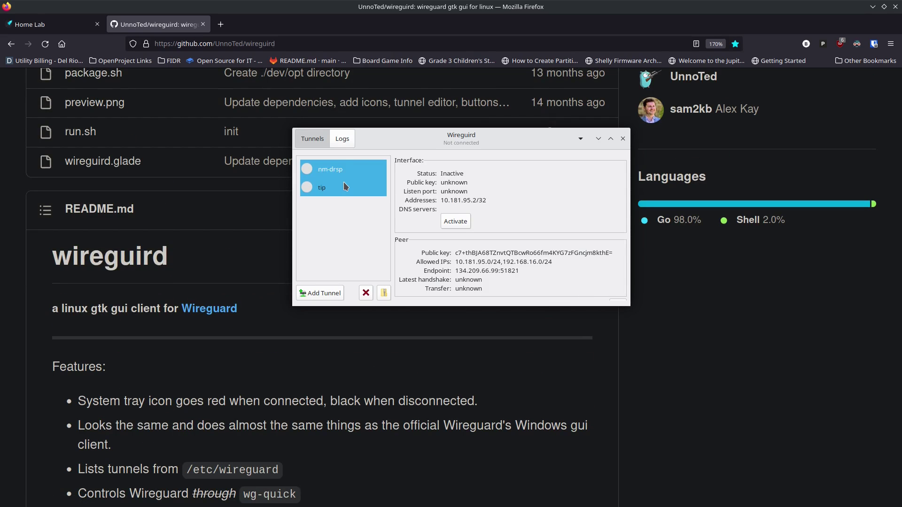
pyautogui.click(342, 187)
pyautogui.click(352, 169)
pyautogui.click(459, 222)
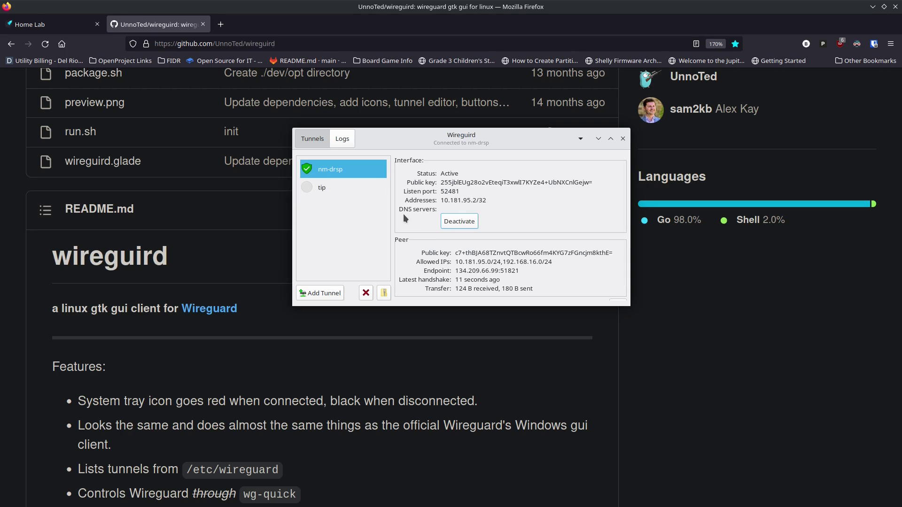
pyautogui.click(453, 219)
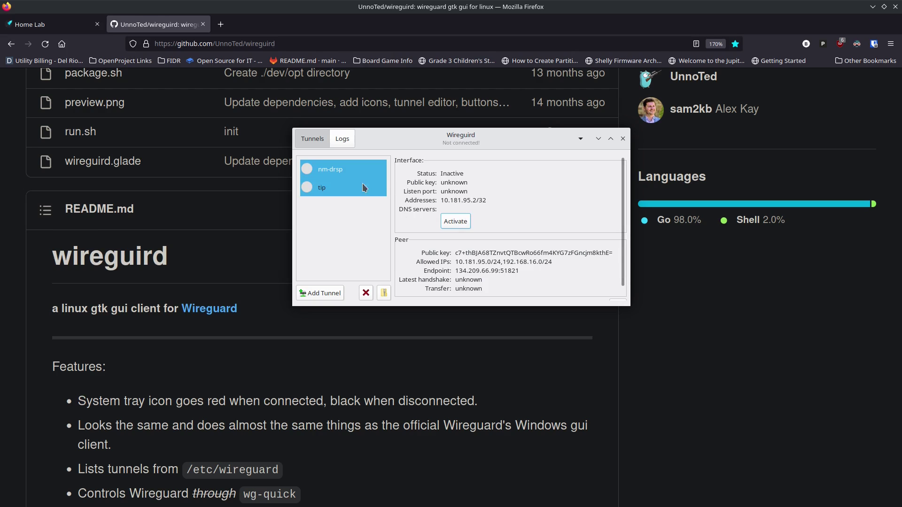
# Step: Activate the tip tunnel, then deactivate it so no tunnel stays connected
pyautogui.click(345, 189)
pyautogui.click(468, 223)
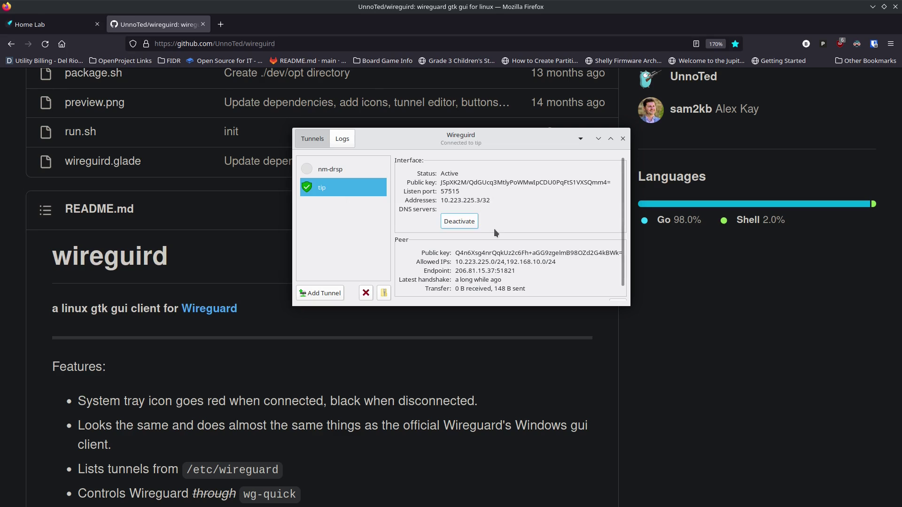
pyautogui.click(346, 188)
pyautogui.click(456, 221)
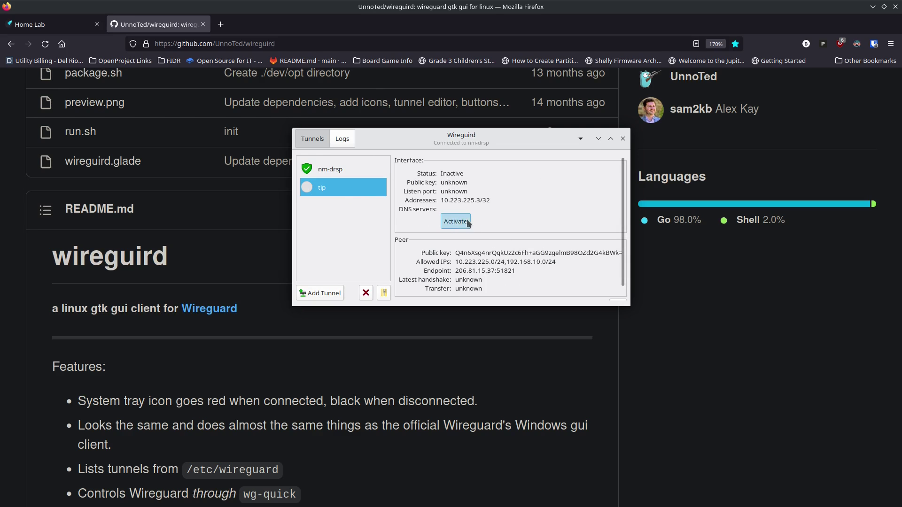
pyautogui.click(356, 170)
pyautogui.click(345, 188)
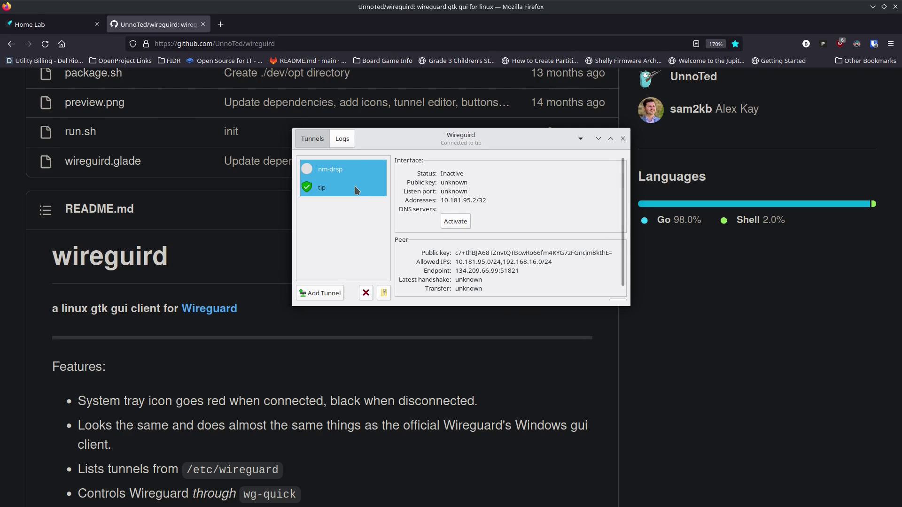
pyautogui.click(448, 223)
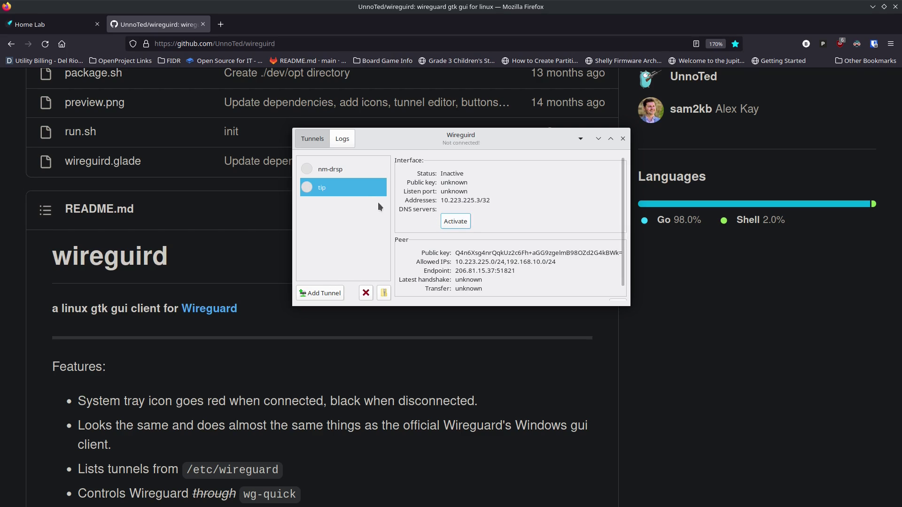
pyautogui.moveTo(402, 139); pyautogui.dragTo(396, 144)
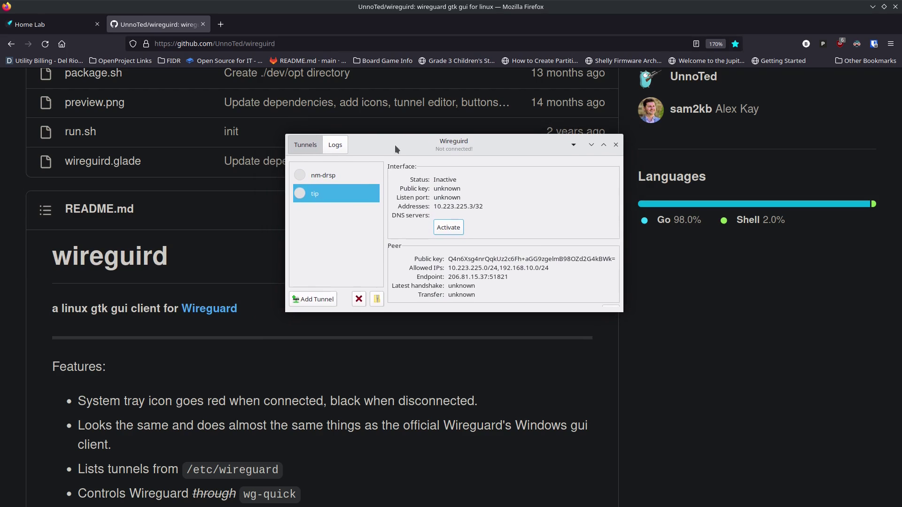
# Step: Open the Add Tunnel file chooser, cancel it without importing, then close Wireguird
pyautogui.click(315, 319)
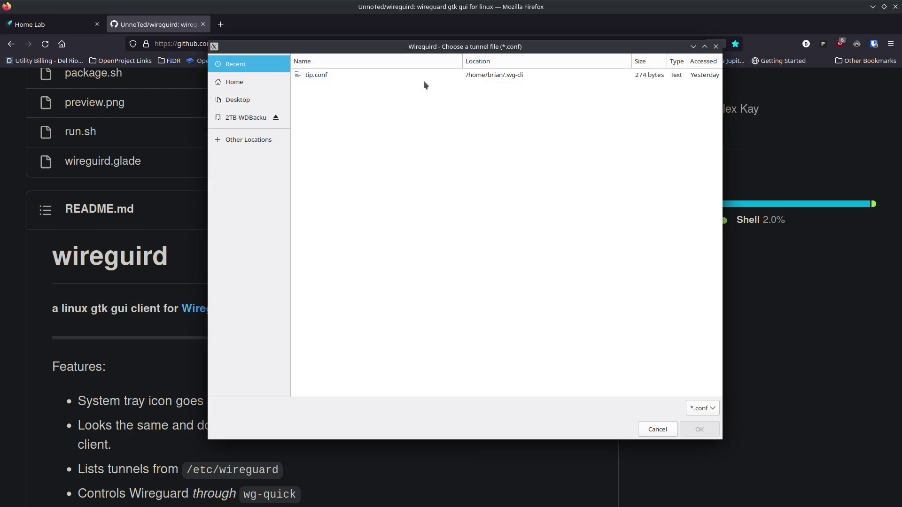
pyautogui.click(716, 47)
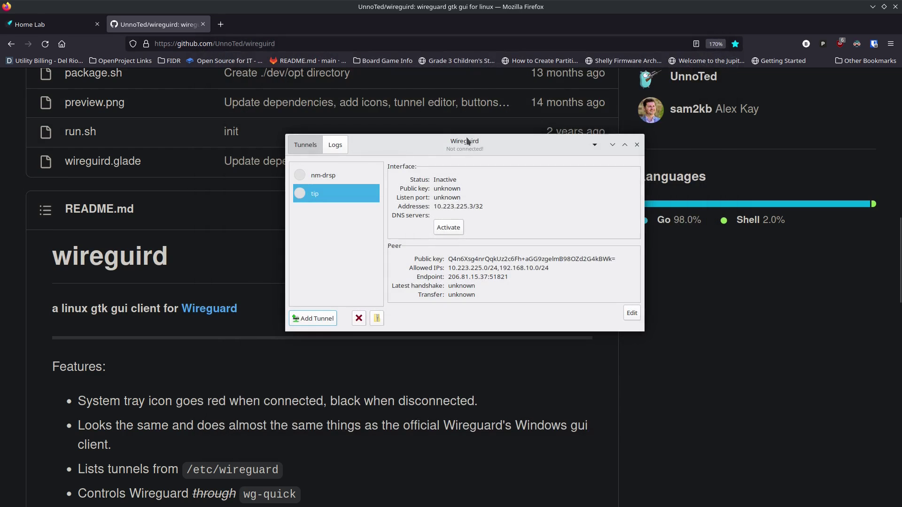
pyautogui.moveTo(426, 152); pyautogui.dragTo(359, 151)
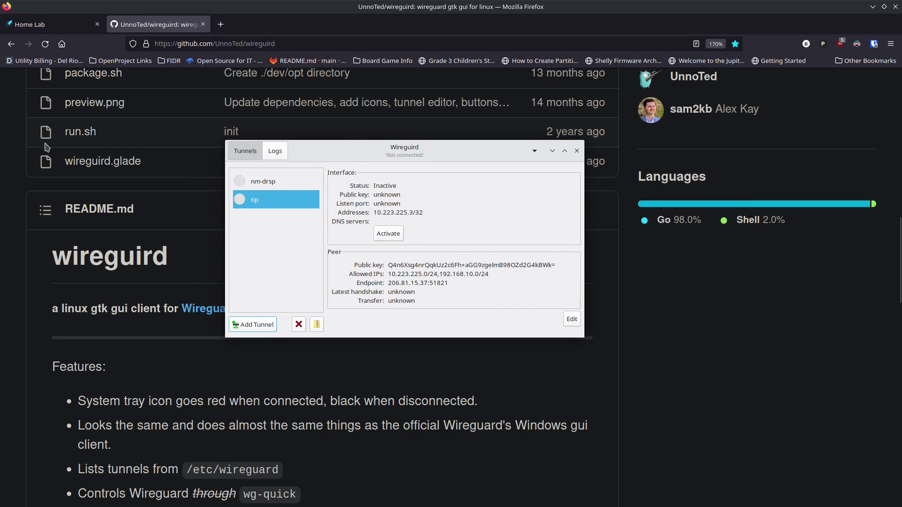
pyautogui.click(577, 151)
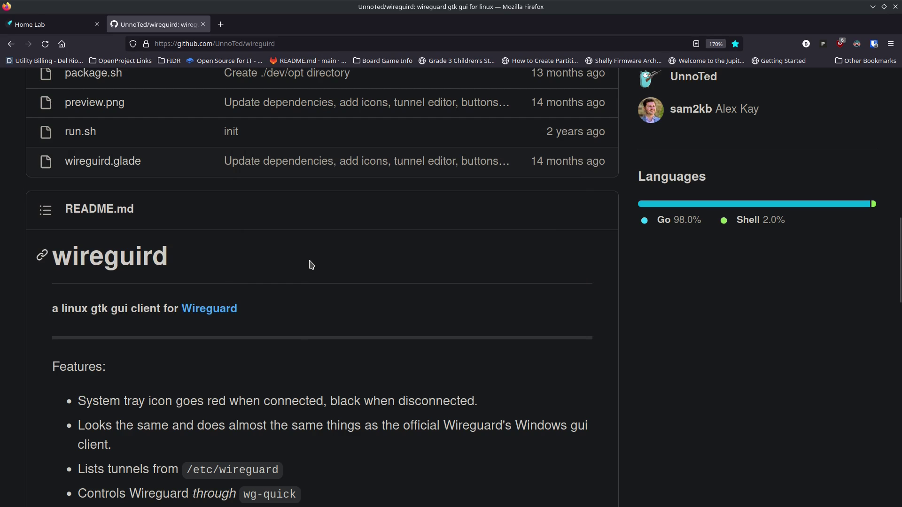
pyautogui.scroll(12, 306, 245)
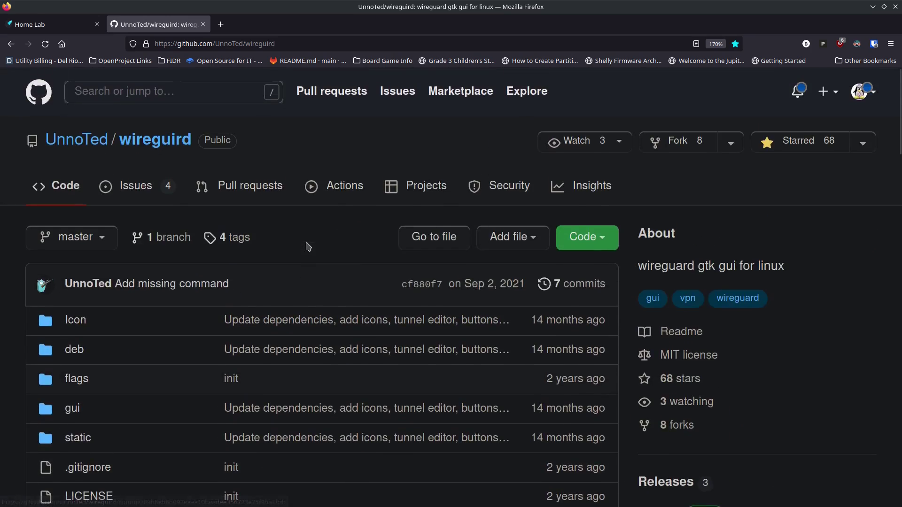
pyautogui.scroll(-12, 307, 247)
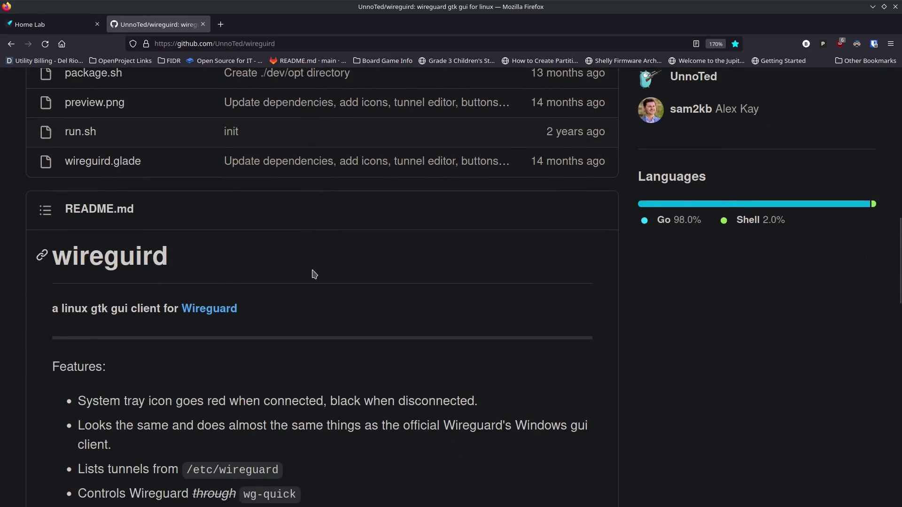
pyautogui.scroll(-15, 310, 278)
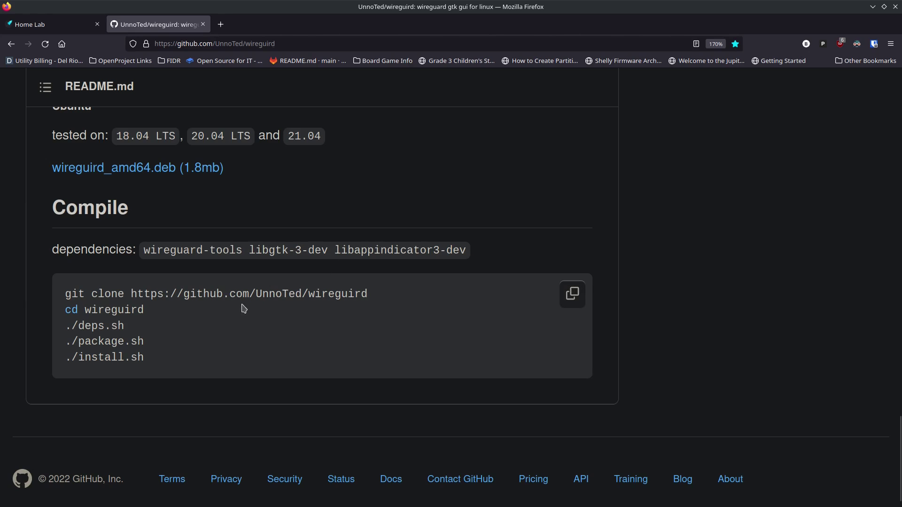
pyautogui.scroll(2, 241, 296)
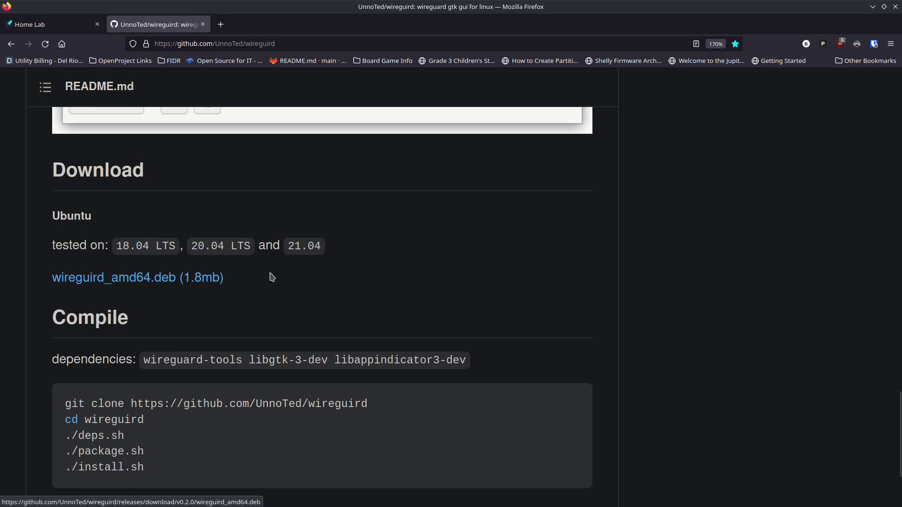
pyautogui.scroll(20, 424, 288)
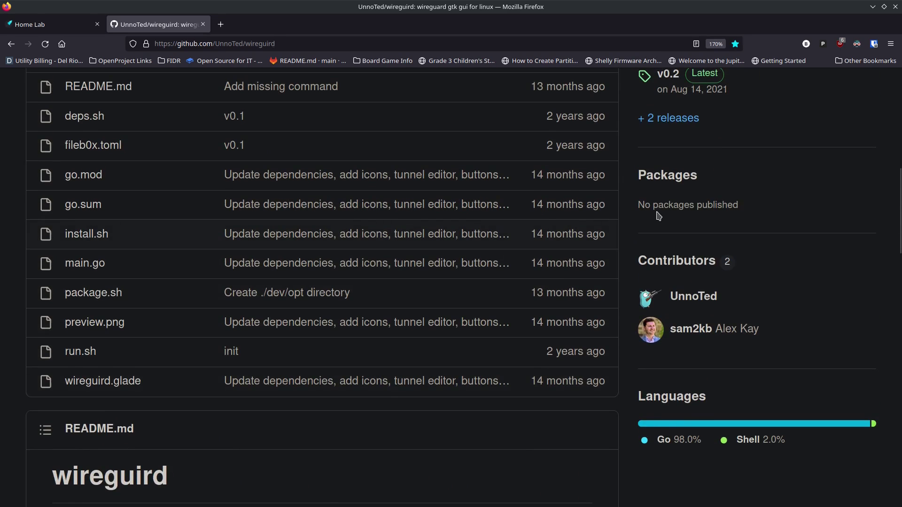
pyautogui.scroll(4, 580, 252)
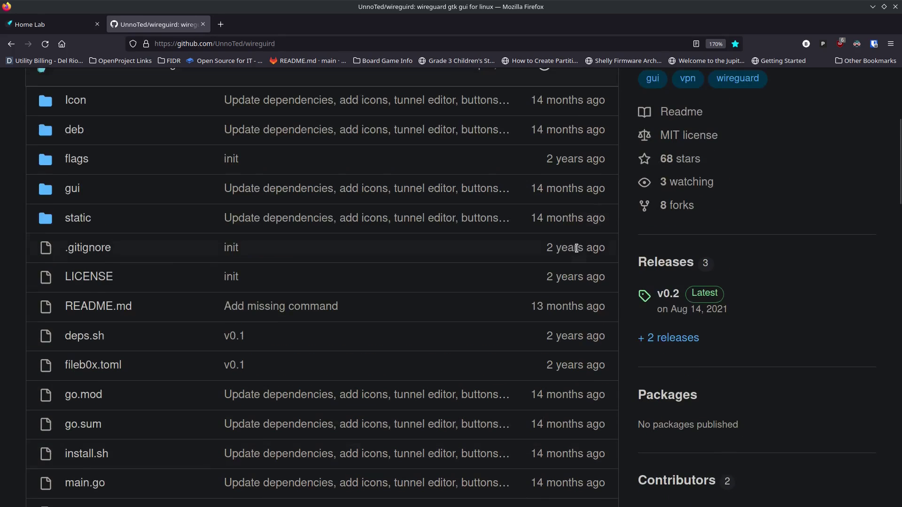
# Step: Back out of the wireguird Releases page and switch to the second machine's remote desktop
pyautogui.click(650, 261)
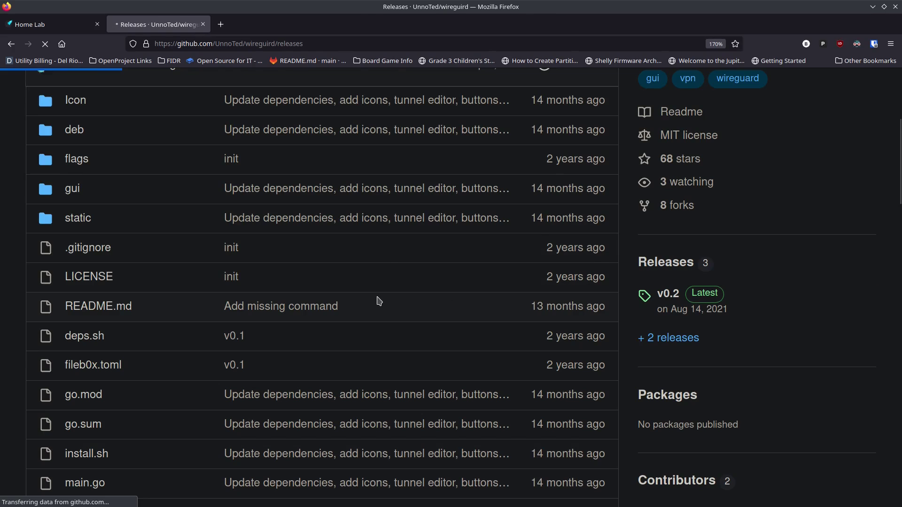
pyautogui.hotkey('alt', 'Left')
pyautogui.scroll(4, 754, 230)
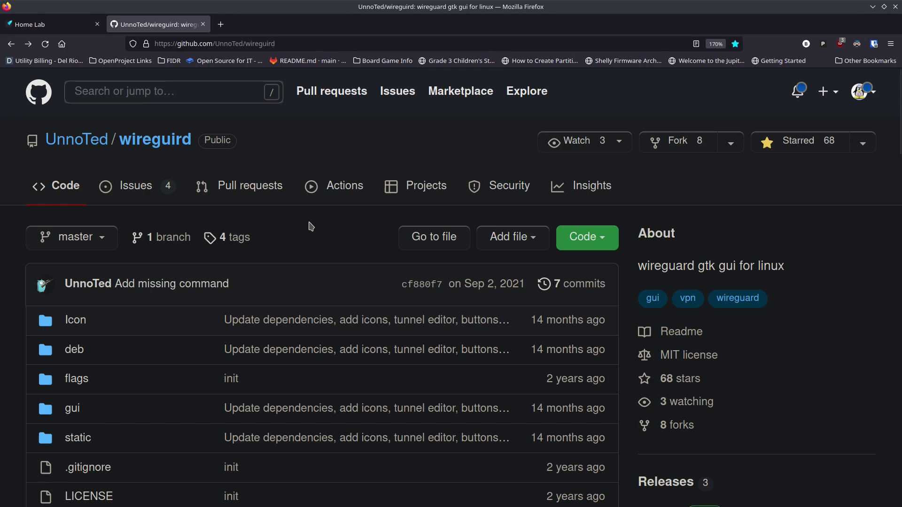
pyautogui.scroll(-4, 309, 226)
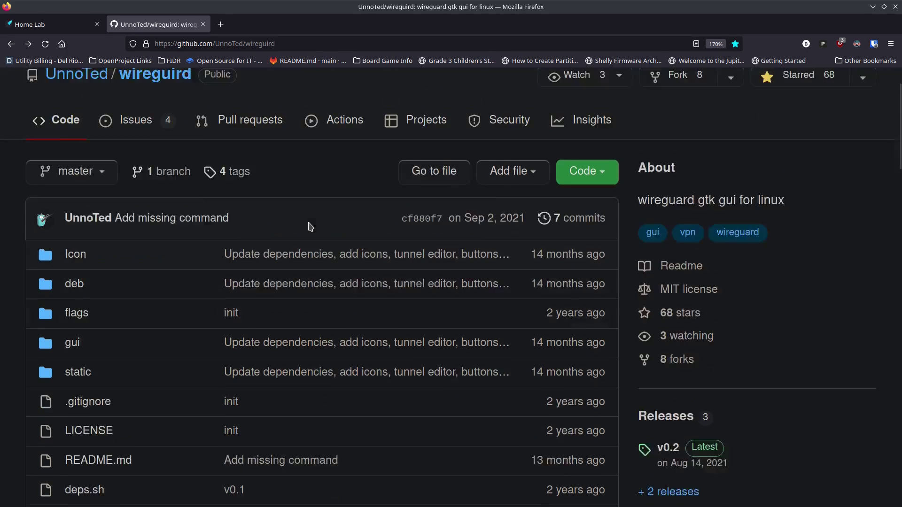
pyautogui.scroll(4, 306, 229)
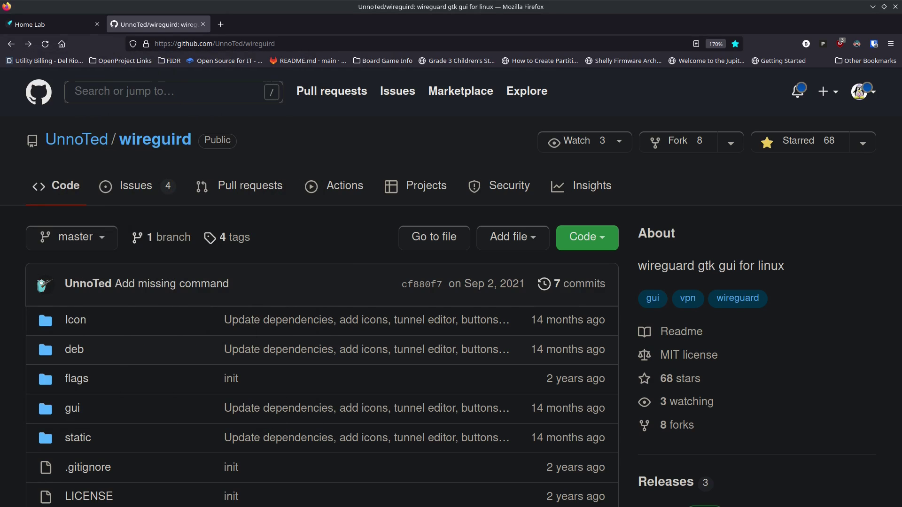
pyautogui.press('super+d')
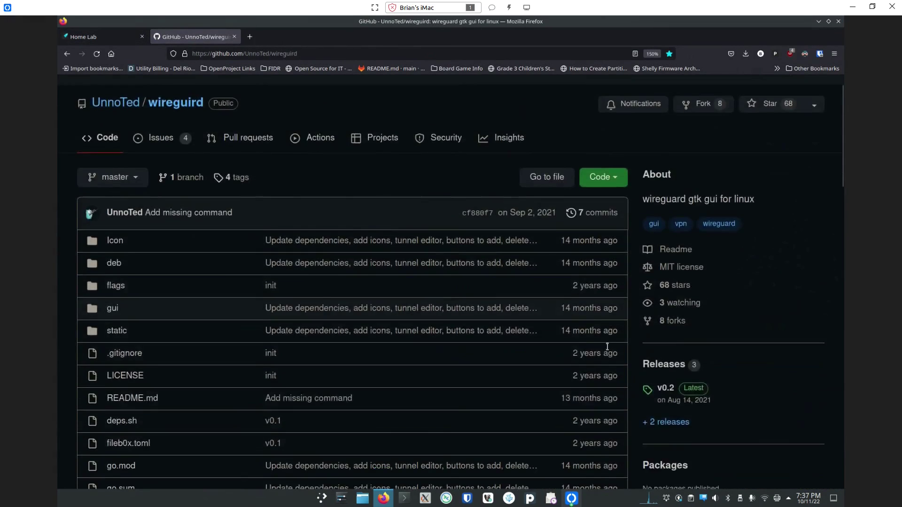
# Step: Scroll the README to its Download section and download wireguird_amd64.deb (1.8mb)
pyautogui.scroll(-8, 523, 342)
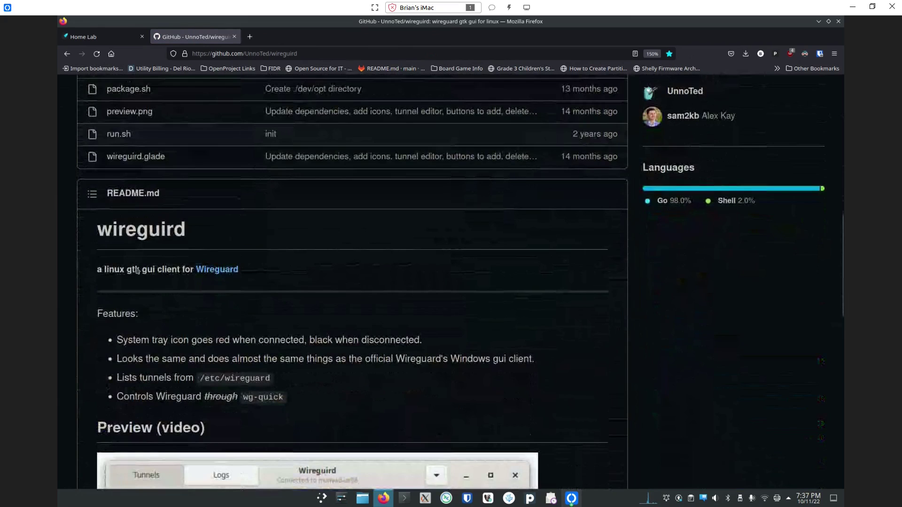
pyautogui.scroll(-10, 168, 319)
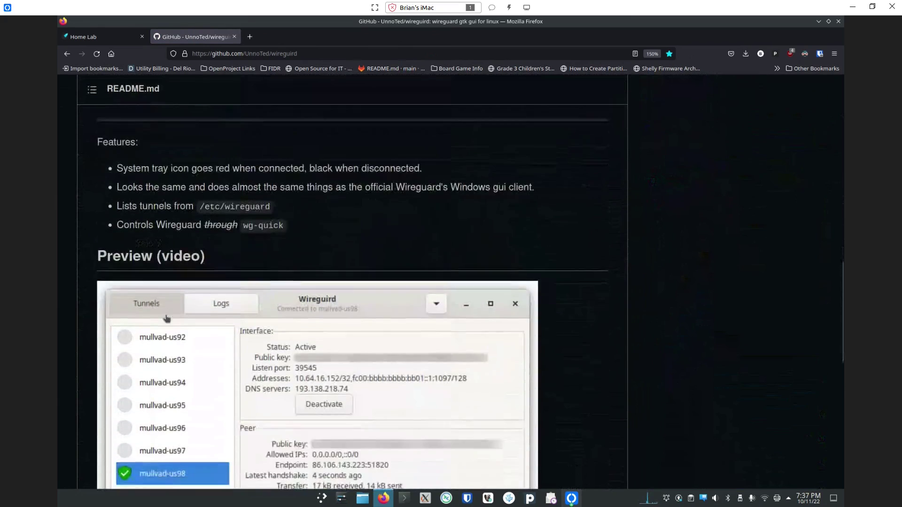
pyautogui.scroll(-2, 167, 318)
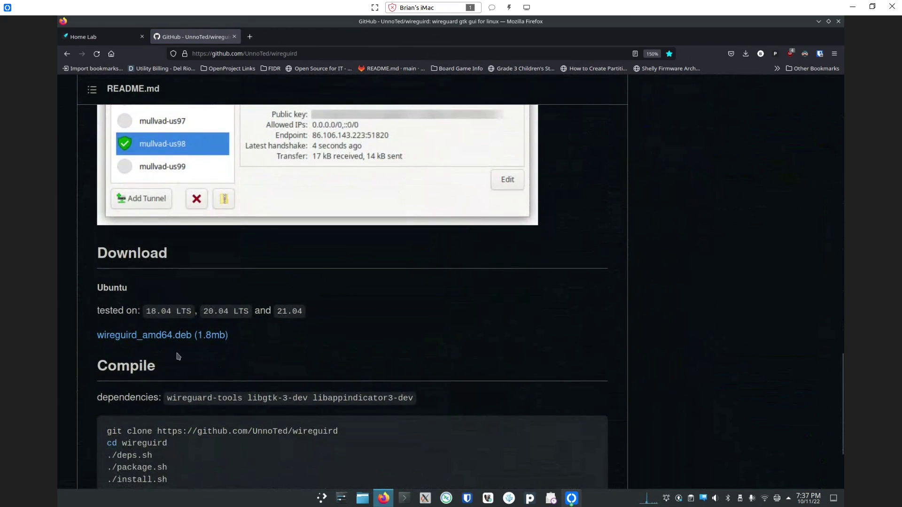
pyautogui.click(155, 335)
# Step: Open a maximized Konsole with larger text and change into the Downloads folder
pyautogui.hotkey('ctrl', 'alt', 't')
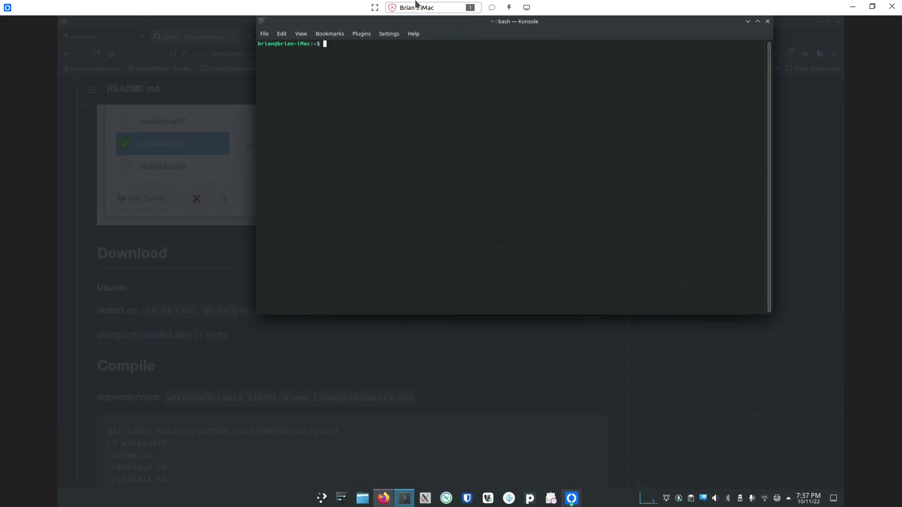
pyautogui.press('super+Page_Up')
pyautogui.hotkey('ctrl', '+')
pyautogui.hotkey('ctrl', '+')
pyautogui.hotkey('ctrl', '+')
pyautogui.hotkey('ctrl', '+')
pyautogui.hotkey('ctrl', '+')
pyautogui.hotkey('ctrl', '+')
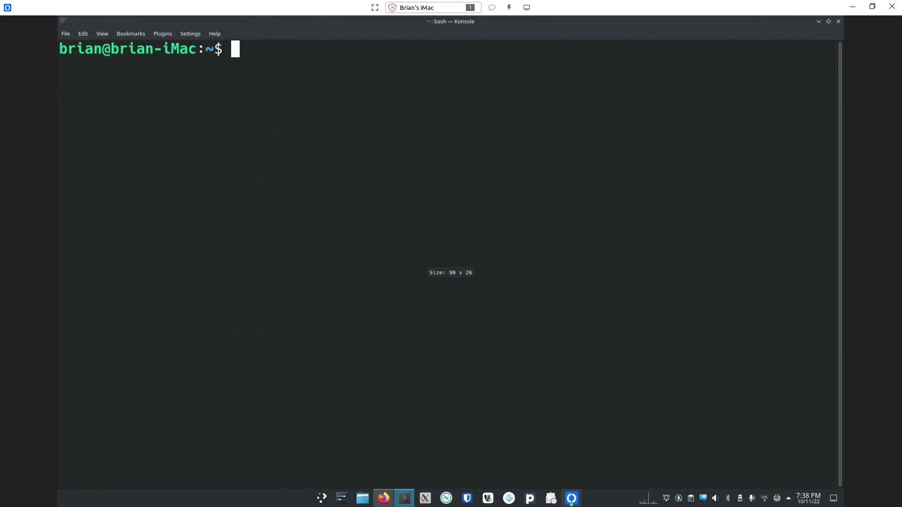
pyautogui.write('cd down')
pyautogui.press('BackSpace')
pyautogui.press('BackSpace')
pyautogui.press('BackSpace')
pyautogui.press('BackSpace')
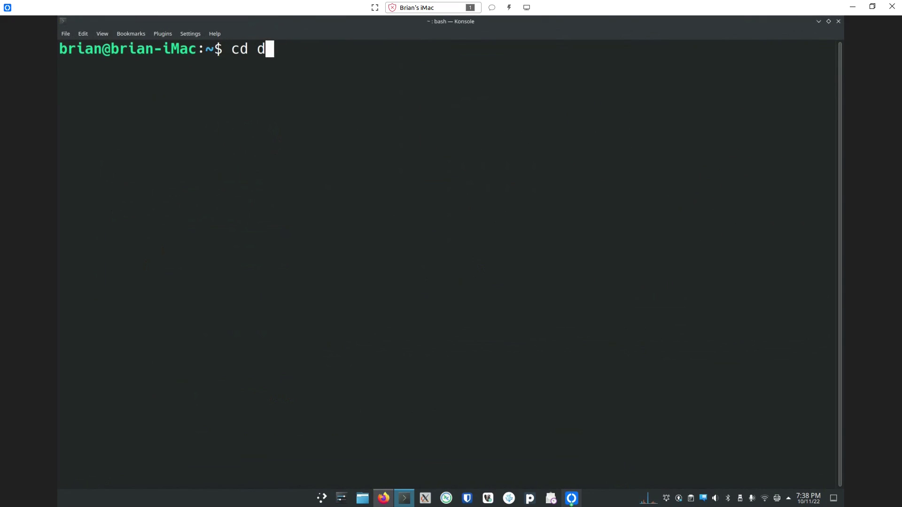
pyautogui.write('Dow')
pyautogui.press('Tab')
pyautogui.press('Return')
# Step: List Downloads to confirm wireguird_amd64.deb is there, then clear the screen
pyautogui.write('ls')
pyautogui.press('Return')
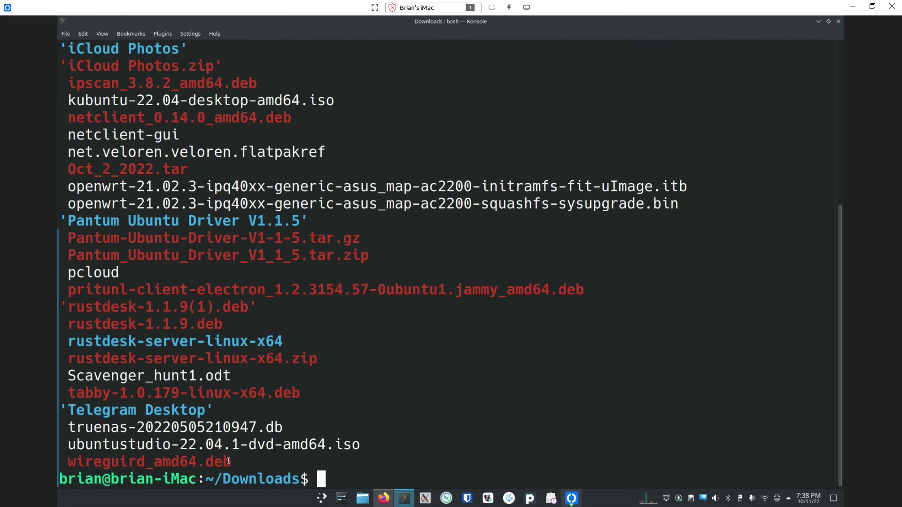
pyautogui.moveTo(228, 461); pyautogui.dragTo(58, 464)
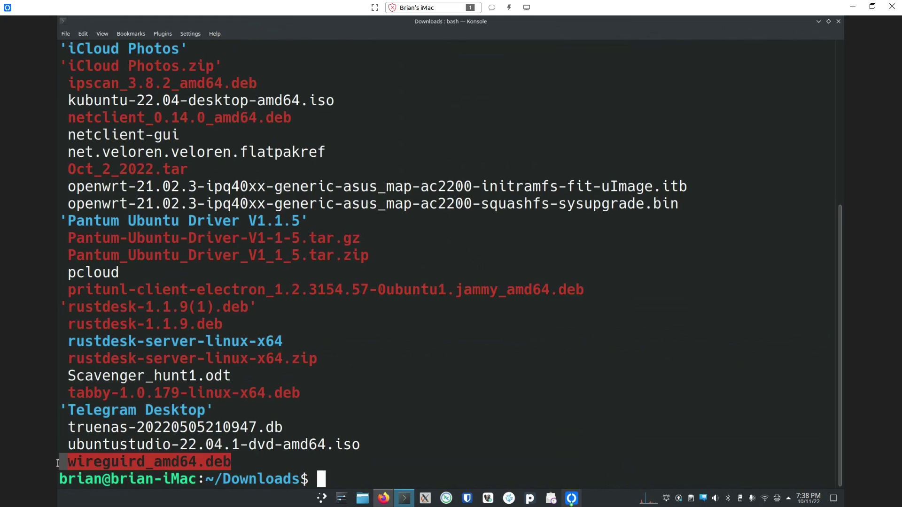
pyautogui.click(396, 371)
pyautogui.write('clear')
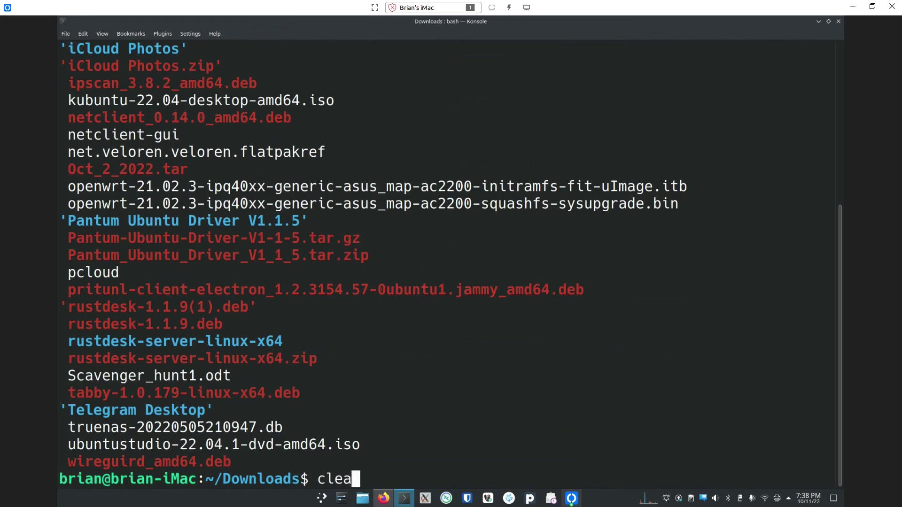
pyautogui.press('Return')
# Step: Install ./wireguird_amd64.deb with sudo apt, accepting the extra packages, then clear the terminal
pyautogui.write('sudo ap')
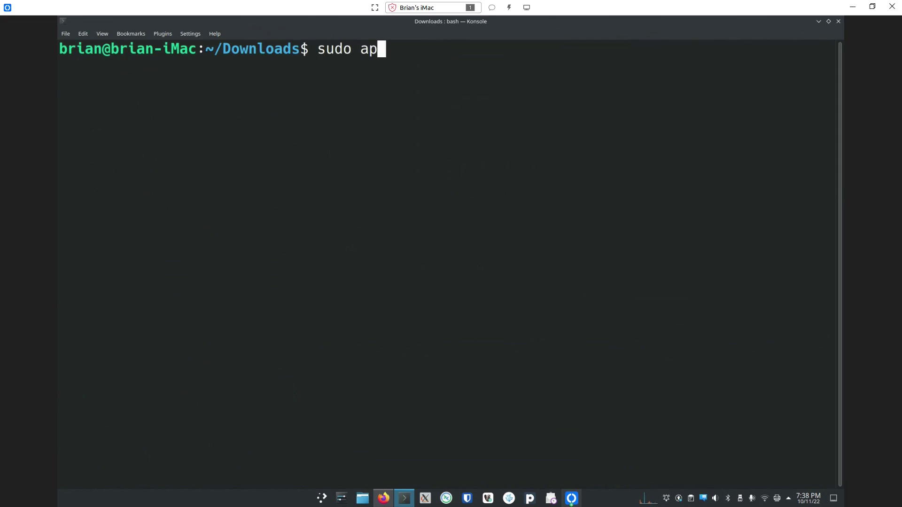
pyautogui.write('t install ')
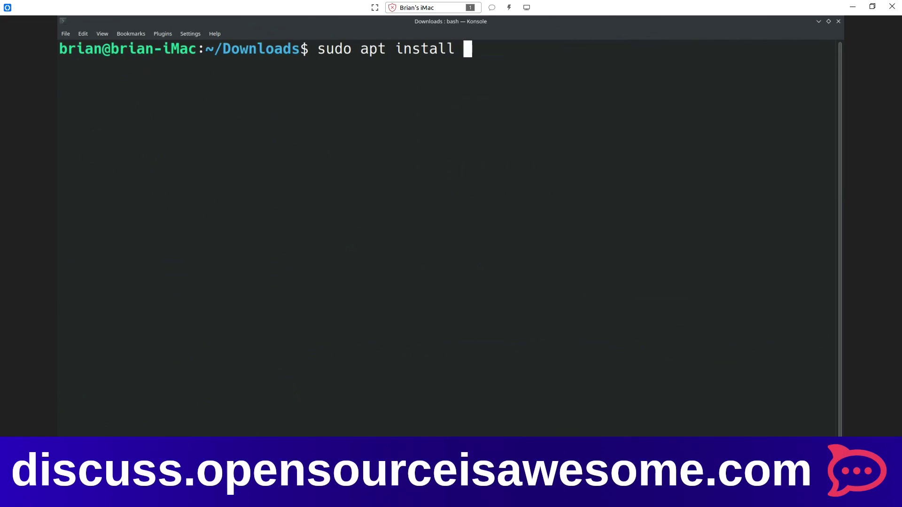
pyautogui.write('/')
pyautogui.write('/wir')
pyautogui.press('Tab')
pyautogui.press('Return')
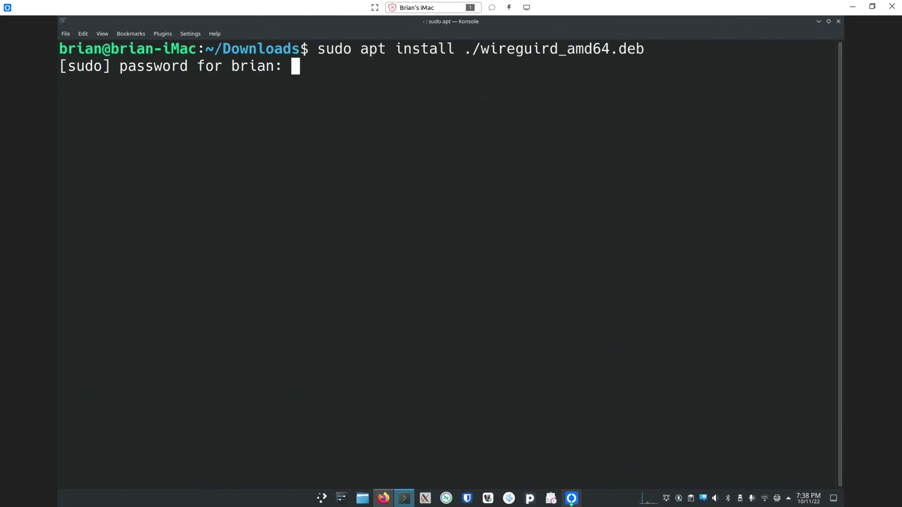
pyautogui.press('Return')
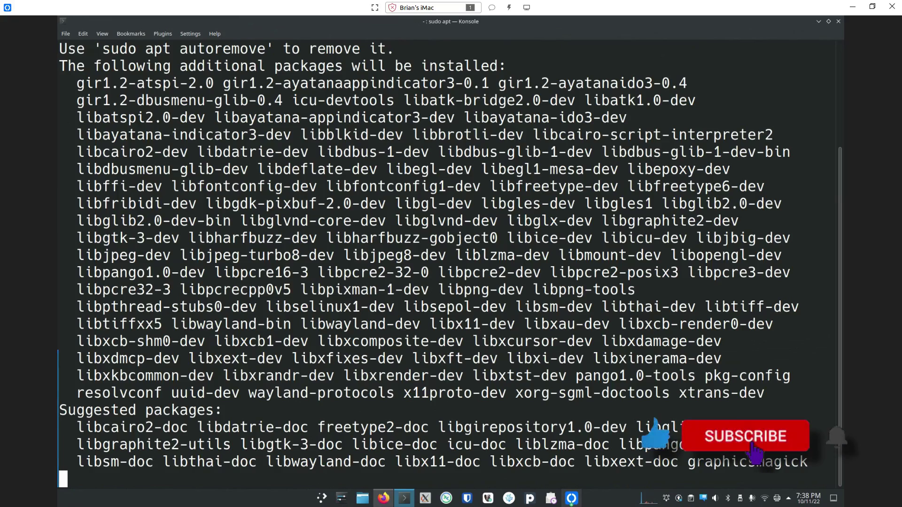
pyautogui.write('Y')
pyautogui.press('Return')
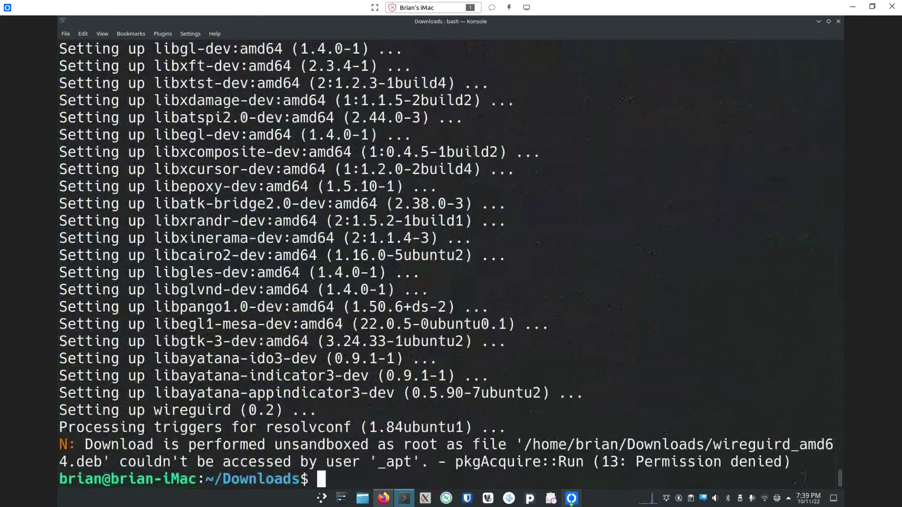
pyautogui.write('clear')
pyautogui.press('Return')
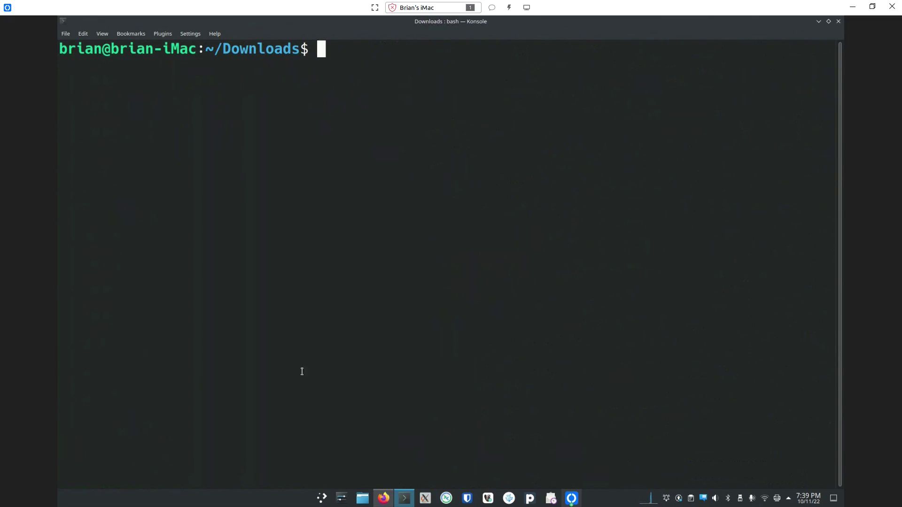
# Step: Search 'wireguird' in the application launcher, launch Wireguird, and enter the account password to authorize it
pyautogui.click(321, 498)
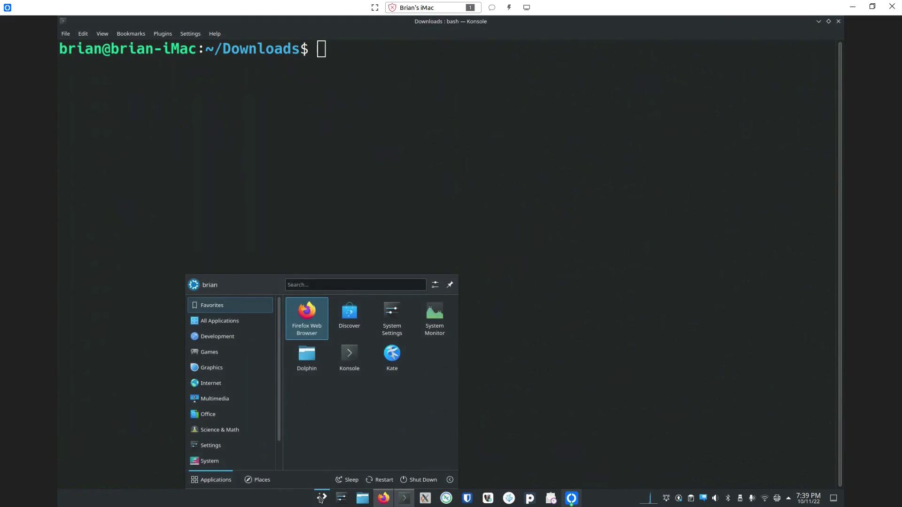
pyautogui.write('wireguird')
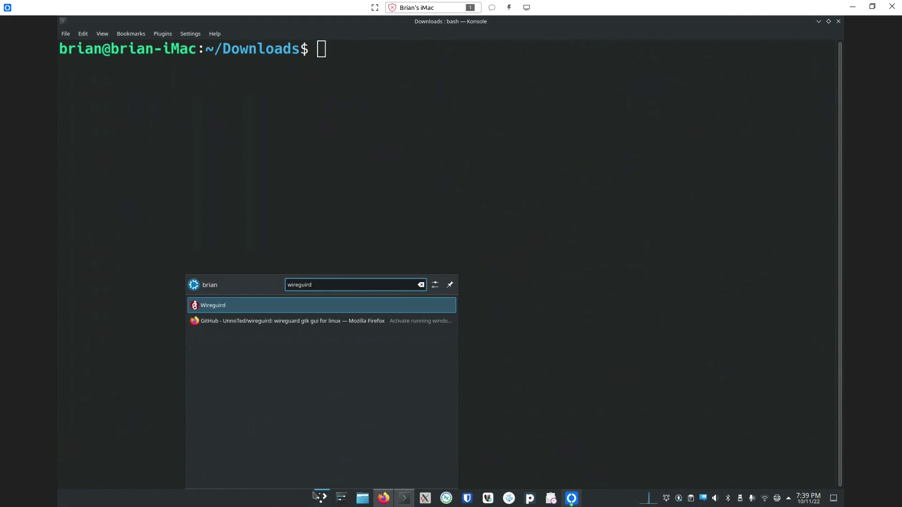
pyautogui.click(219, 306)
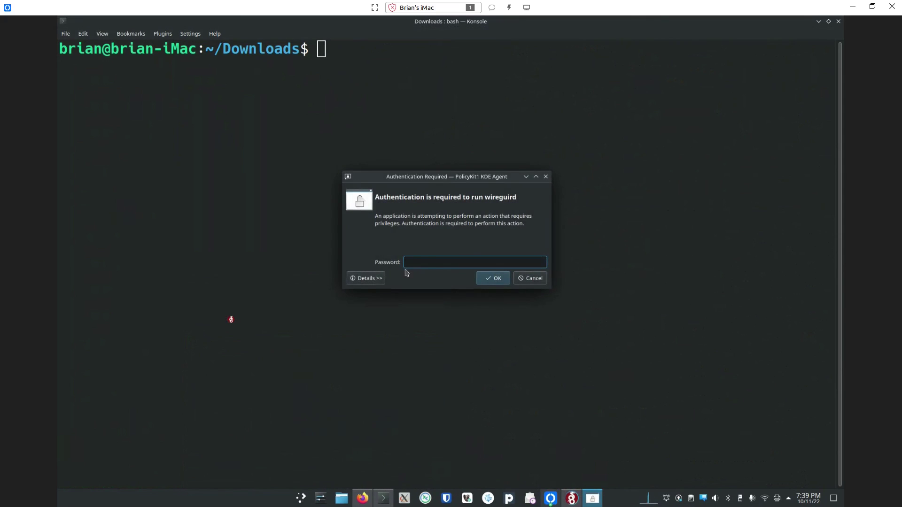
pyautogui.write('**********')
pyautogui.press('Return')
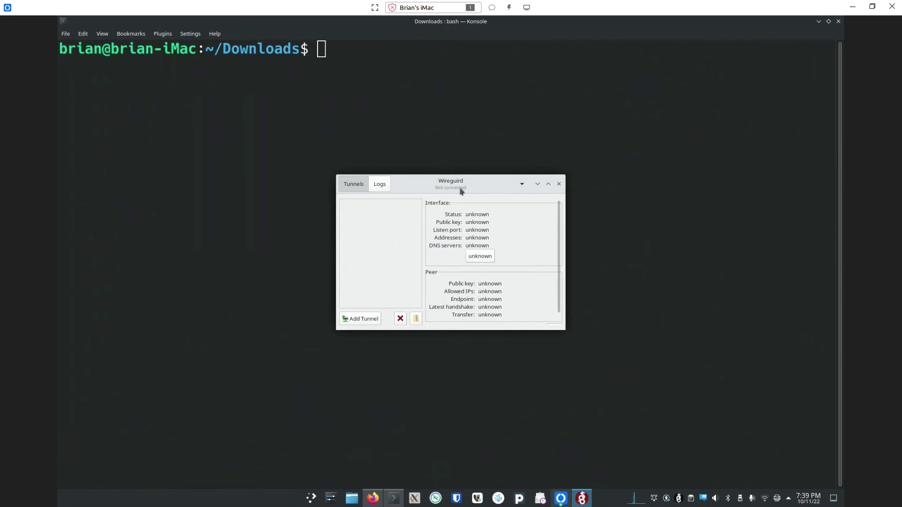
pyautogui.moveTo(473, 184); pyautogui.dragTo(438, 181)
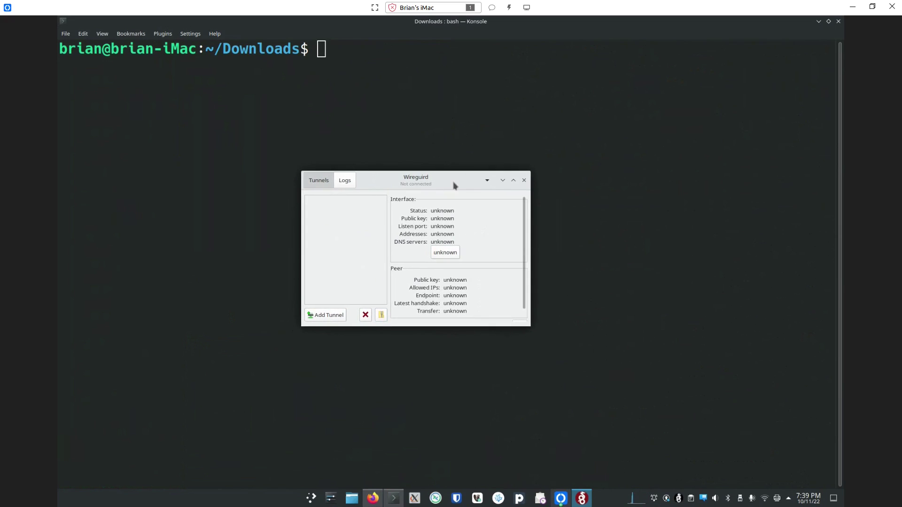
pyautogui.moveTo(447, 177)
pyautogui.mouseDown()
pyautogui.moveTo(475, 178)
pyautogui.moveTo(454, 183)
pyautogui.mouseUp()
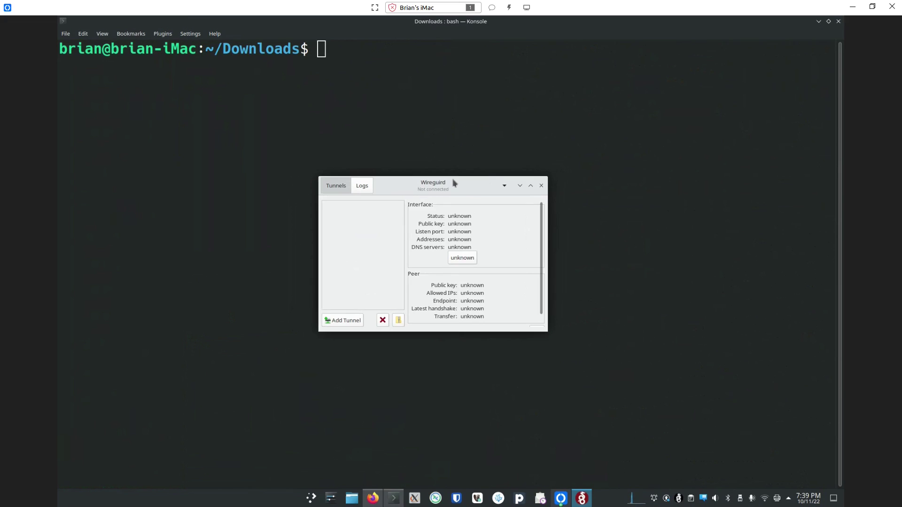